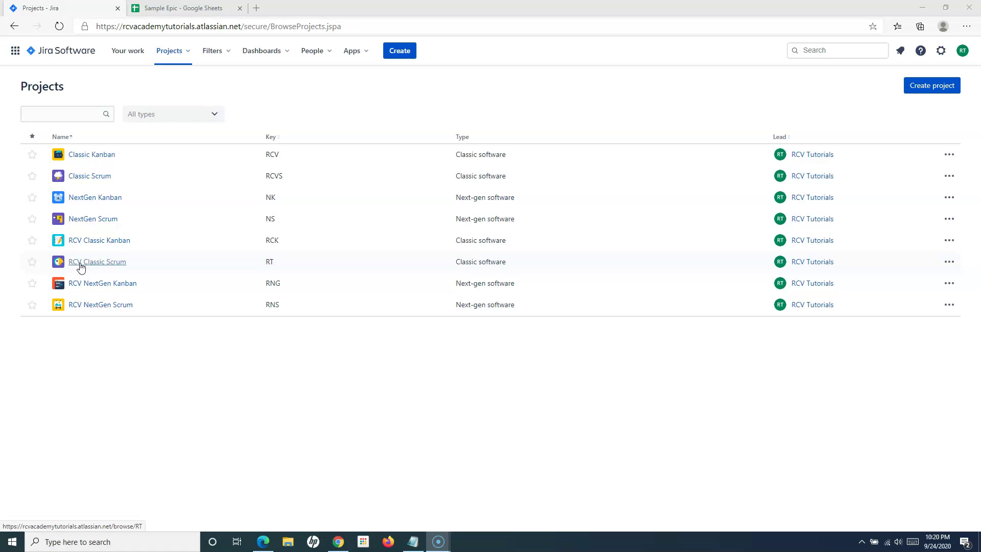
- Open the RCV Classic Scrum backlog with the Epics panel beside it
left_click(80, 265)
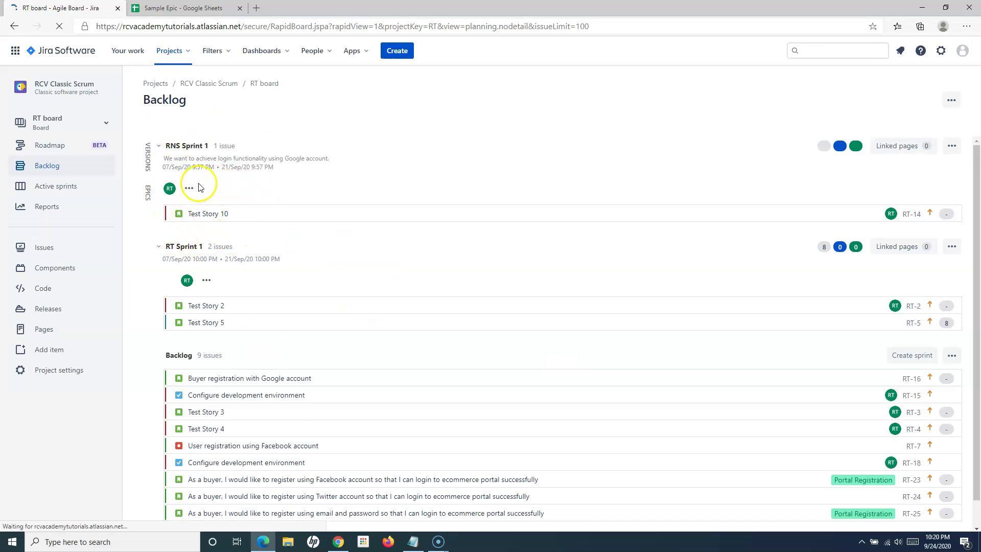
left_click(38, 171)
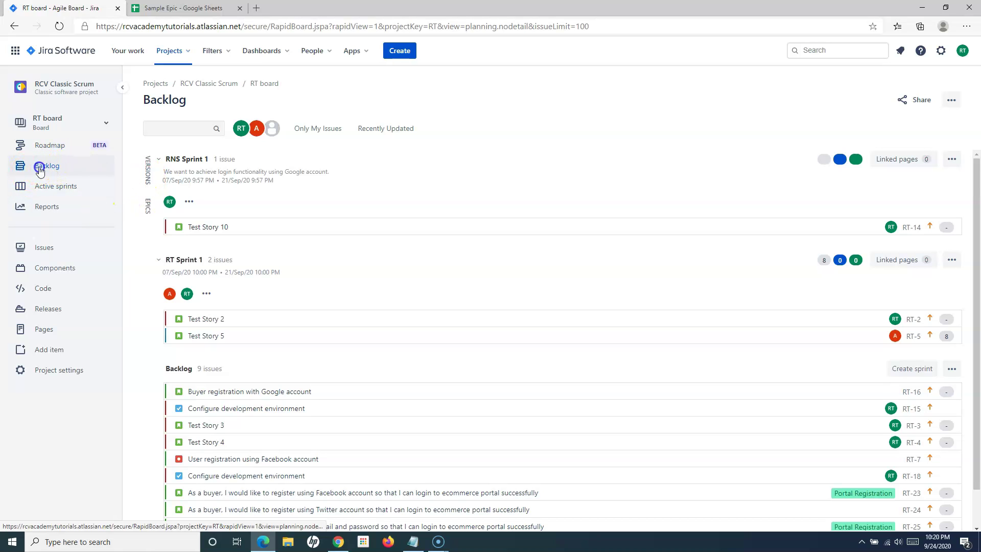
left_click(148, 219)
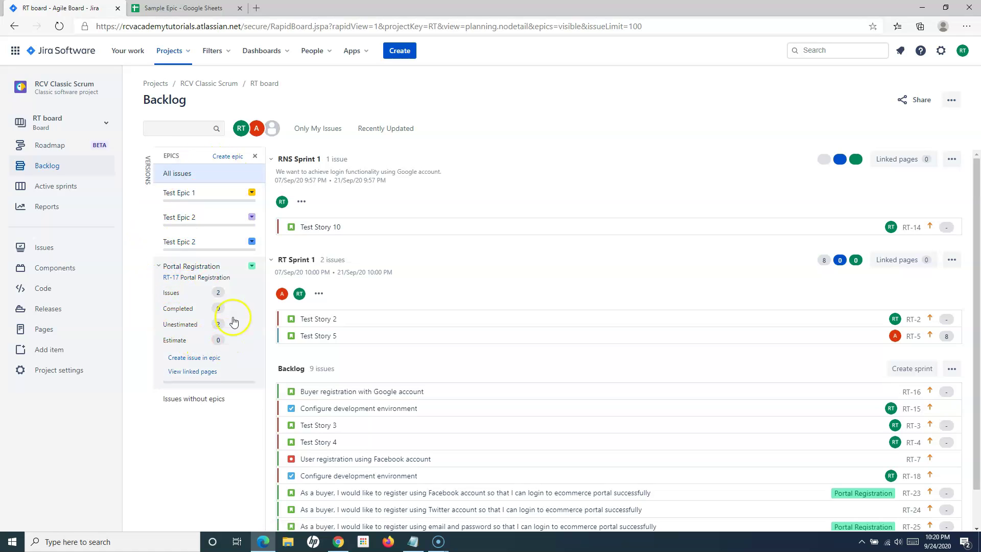
- Filter the classic backlog to the Portal Registration epic, leaving RT-23 and RT-25 listed
left_click(197, 268)
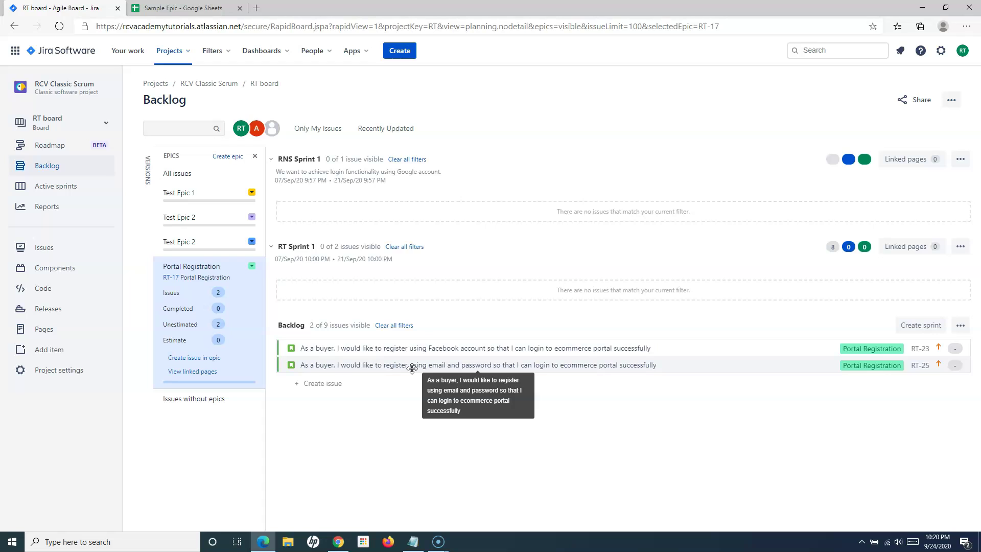
left_click(445, 362)
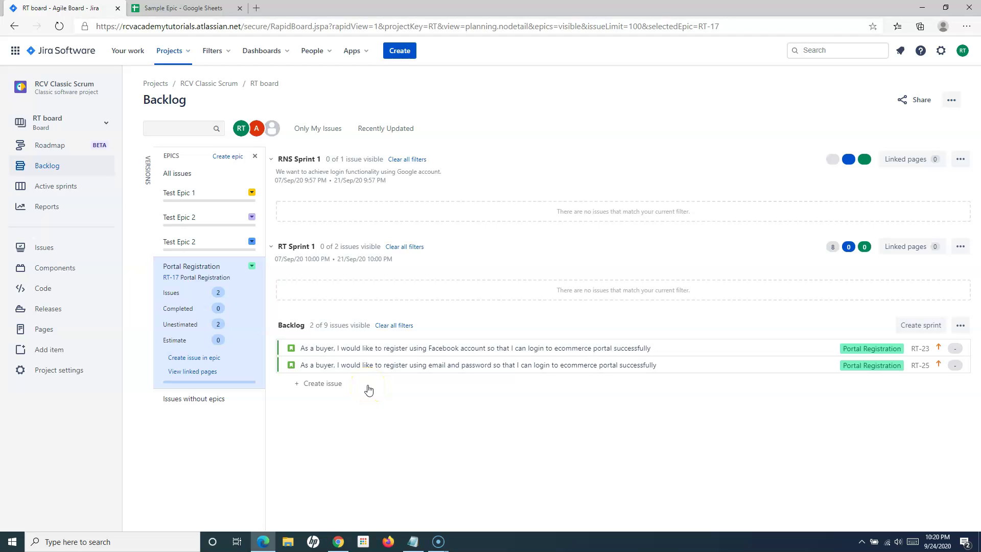
left_click(190, 277)
left_click(186, 269)
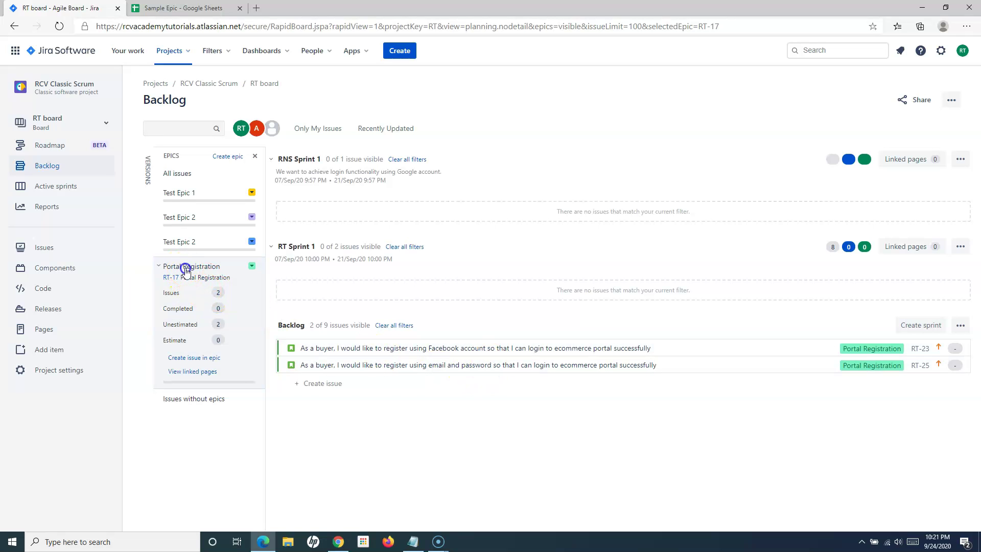
left_click(174, 280)
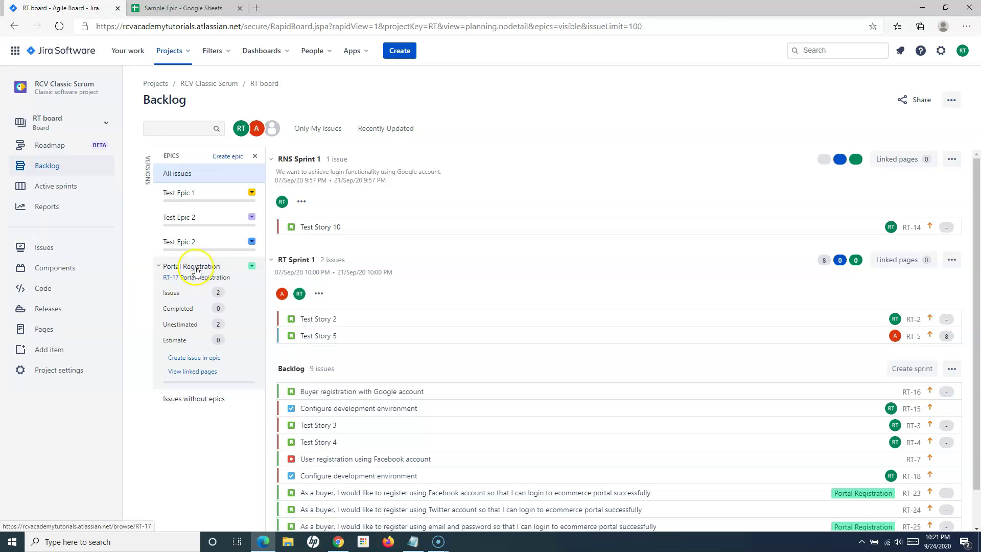
left_click(193, 267)
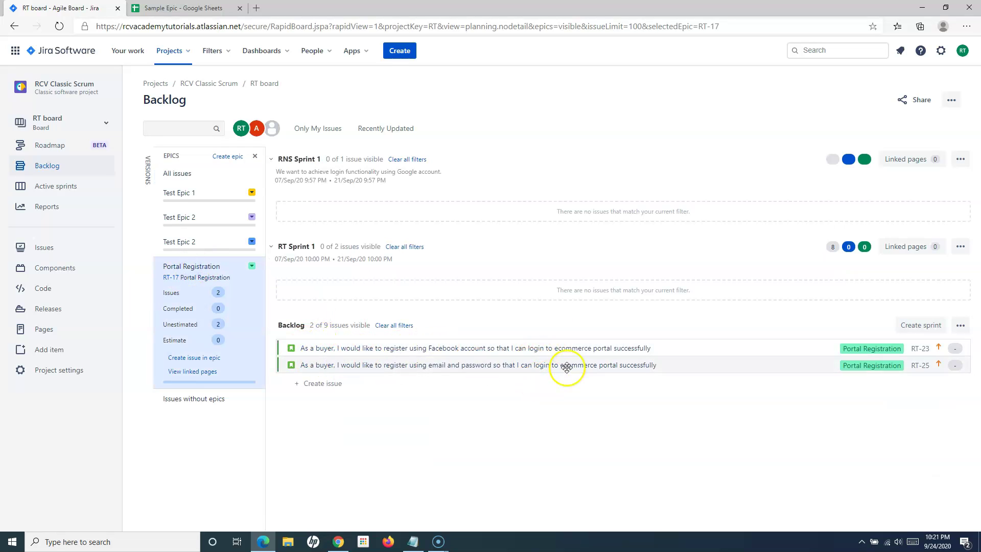
- Open epic RT-17 in its own tab and set its status to Done
left_click(171, 278, "ctrl")
left_click(189, 9)
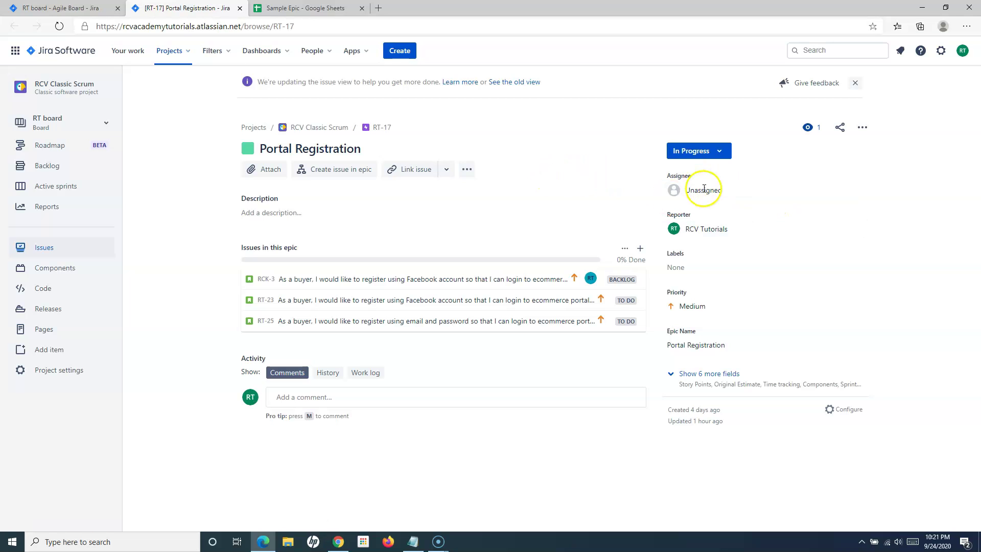
left_click(724, 152)
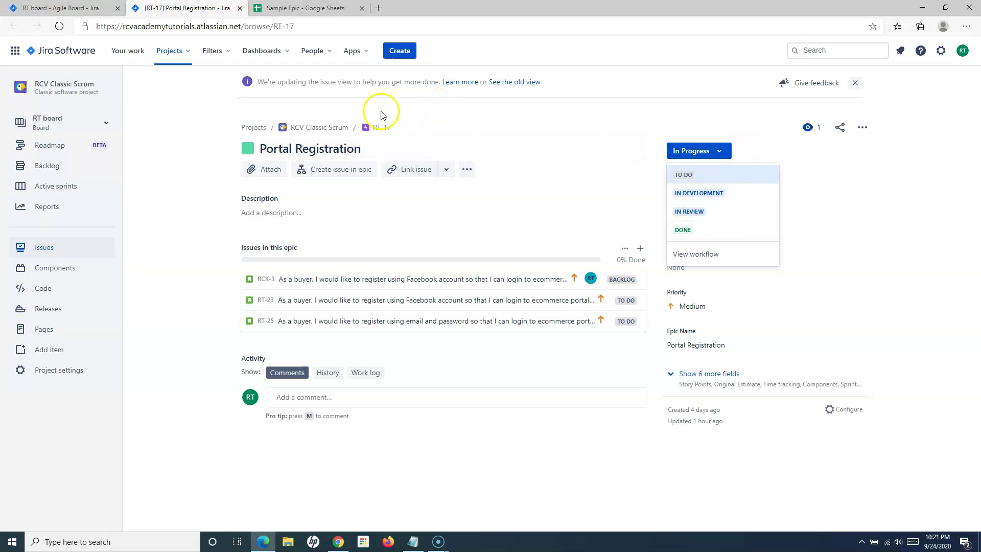
left_click(688, 232)
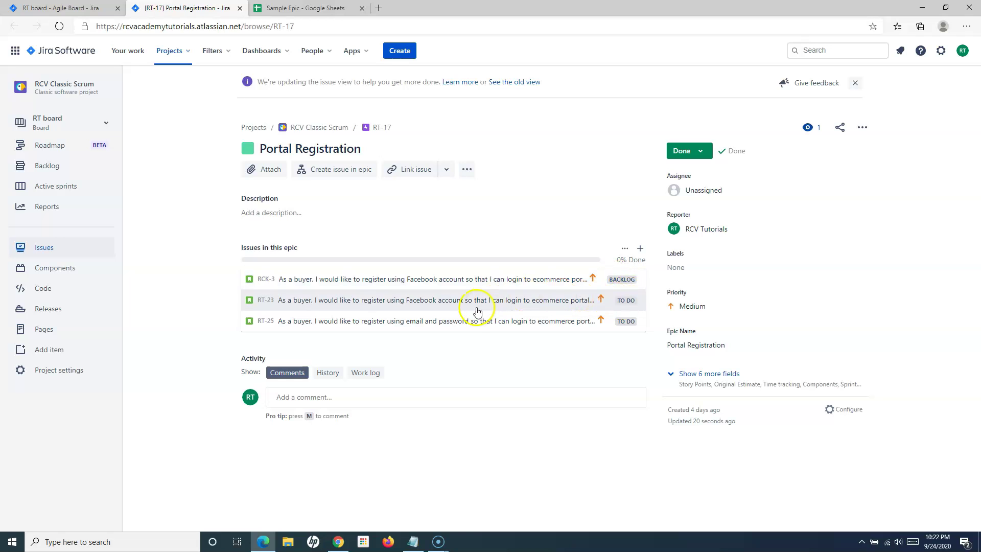
- Mark child story RCK-3 as Done and return to the Portal Registration epic page
left_click(486, 283)
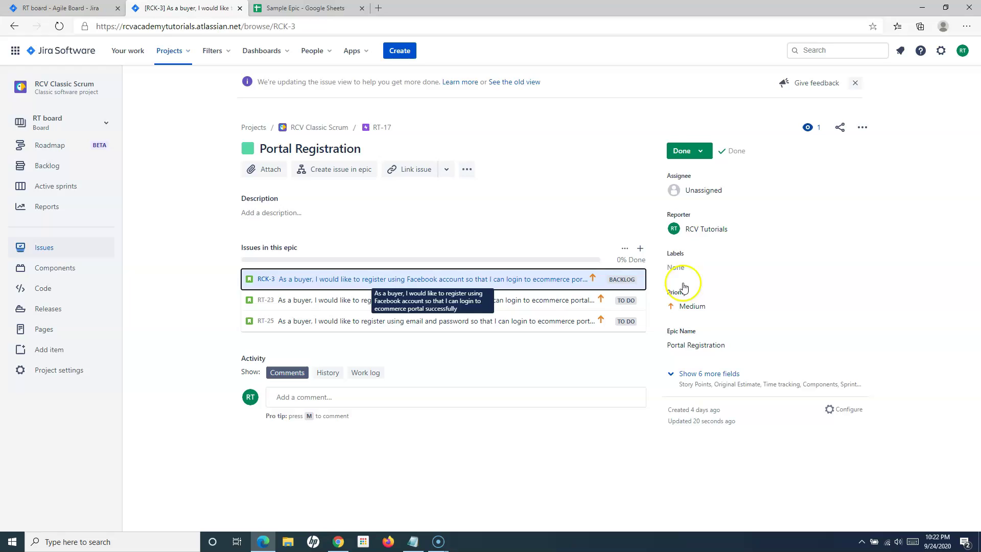
left_click(709, 151)
left_click(684, 212)
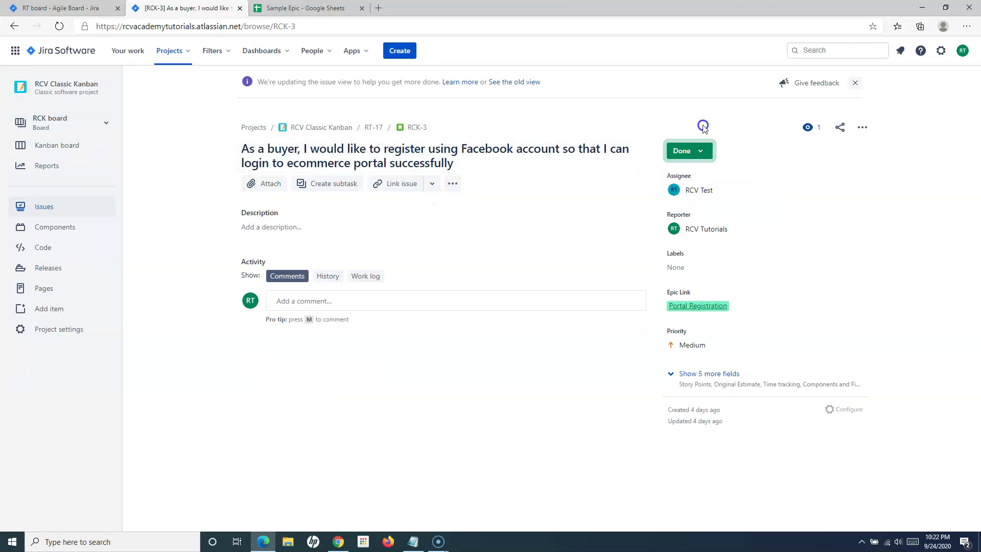
left_click(14, 26)
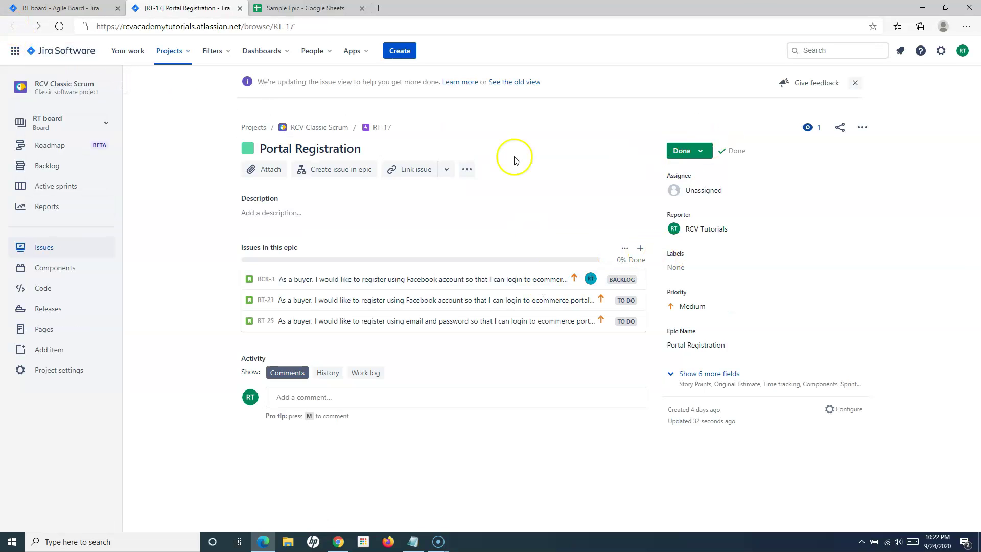
left_click(705, 156)
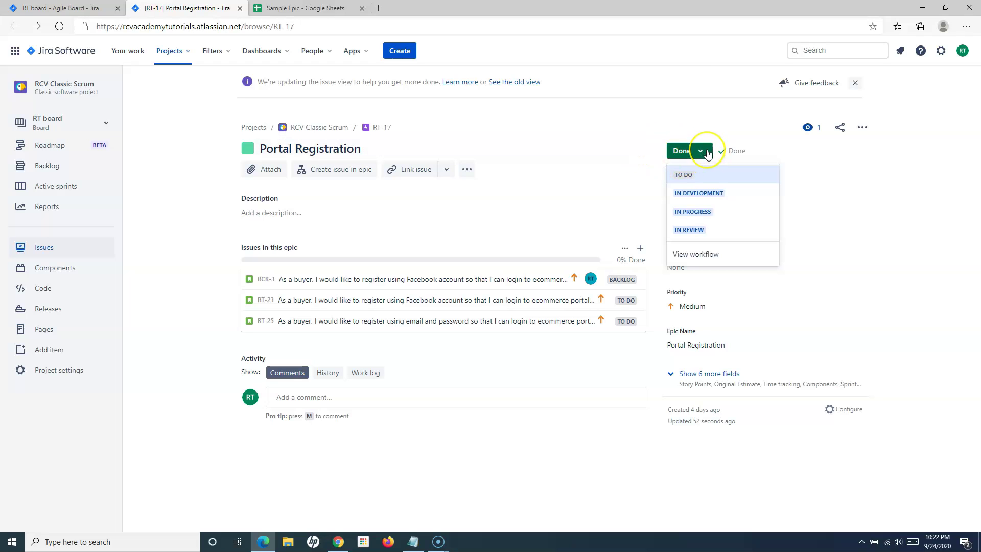
- Move the epic back to In Progress and mark story RT-23 as Done
left_click(699, 211)
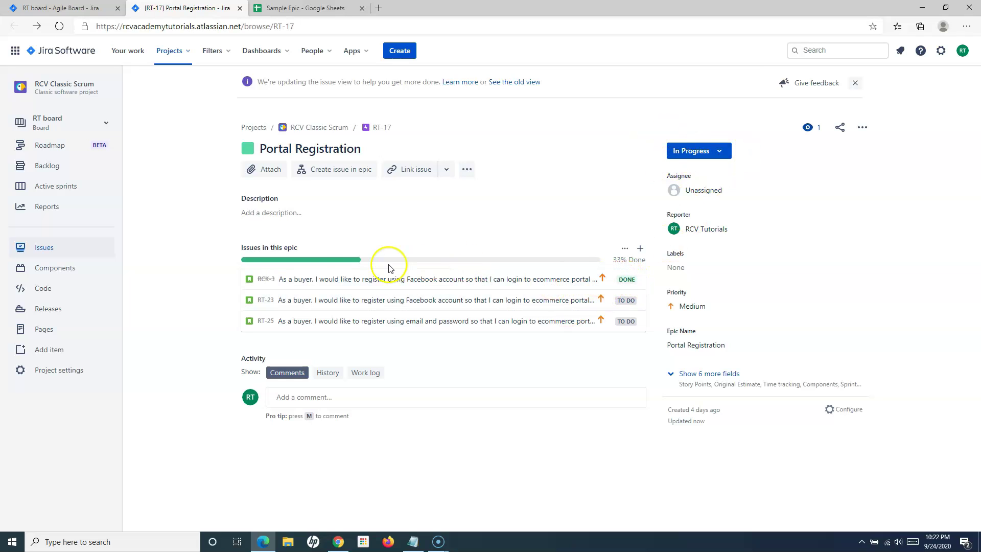
mouse_move(366, 260)
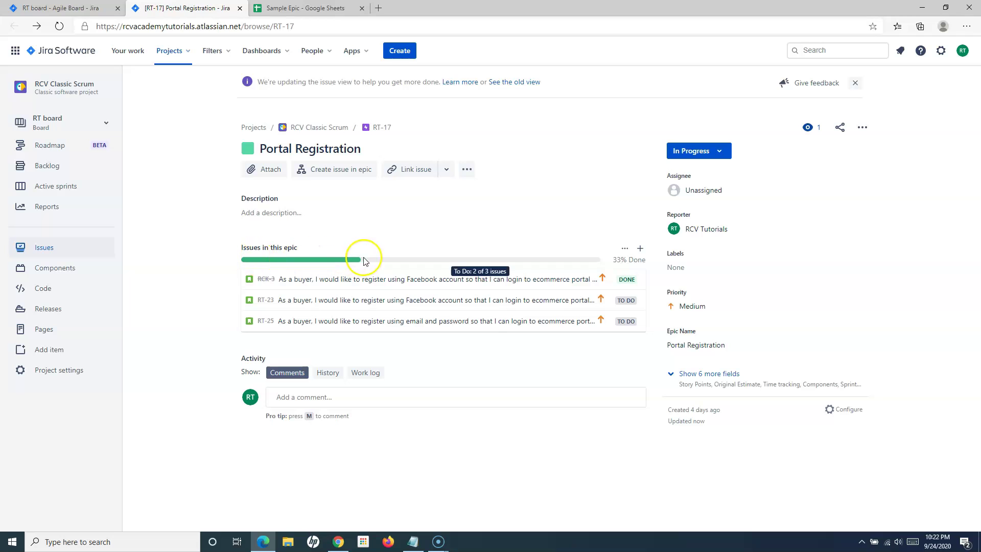
left_click(565, 302)
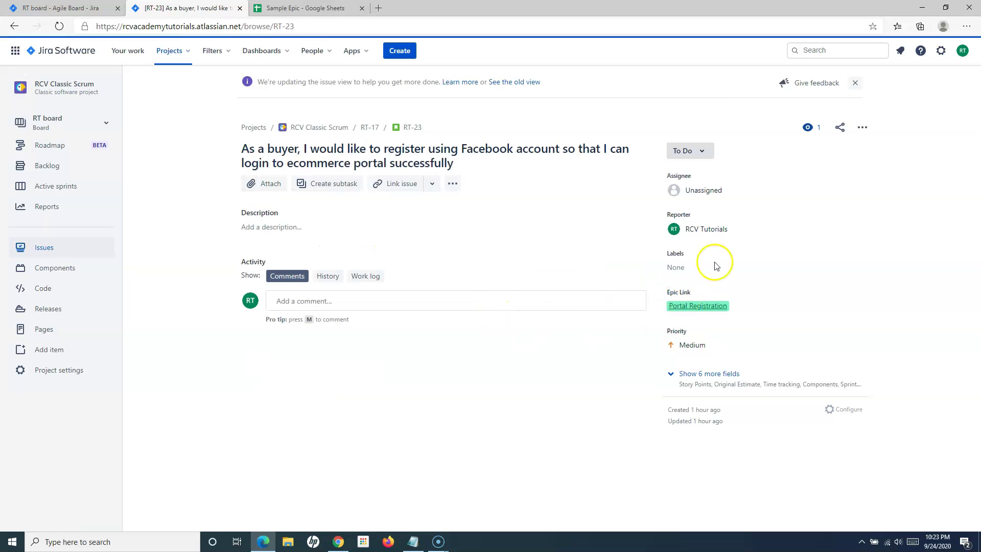
left_click(696, 151)
left_click(688, 234)
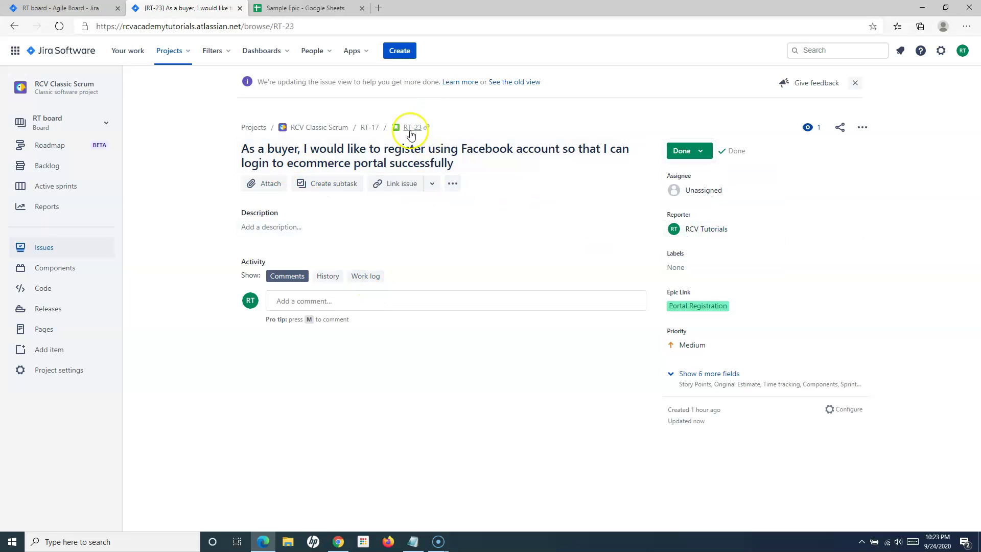
left_click(369, 128)
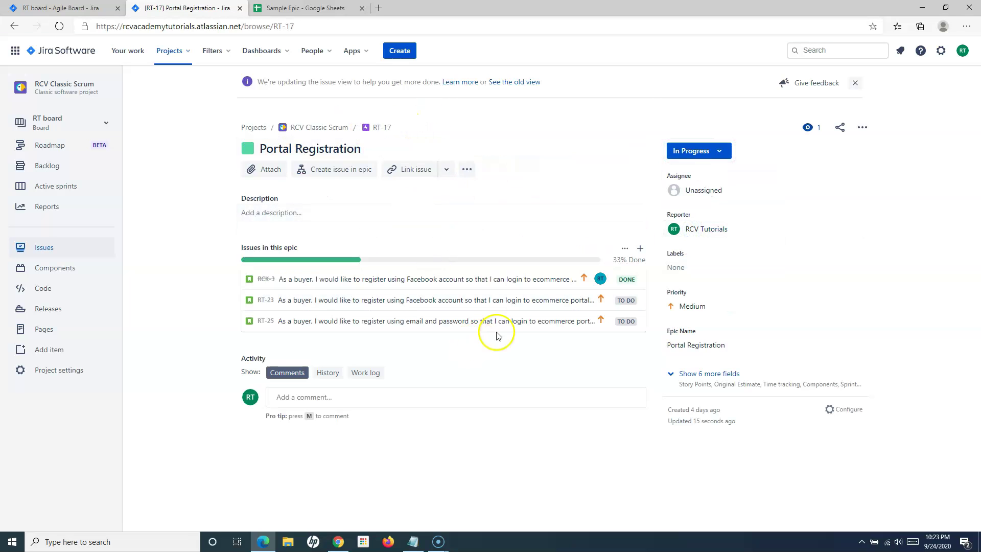
- Mark story RT-25 as Done and reload the epic page to show 100% progress
left_click(516, 325)
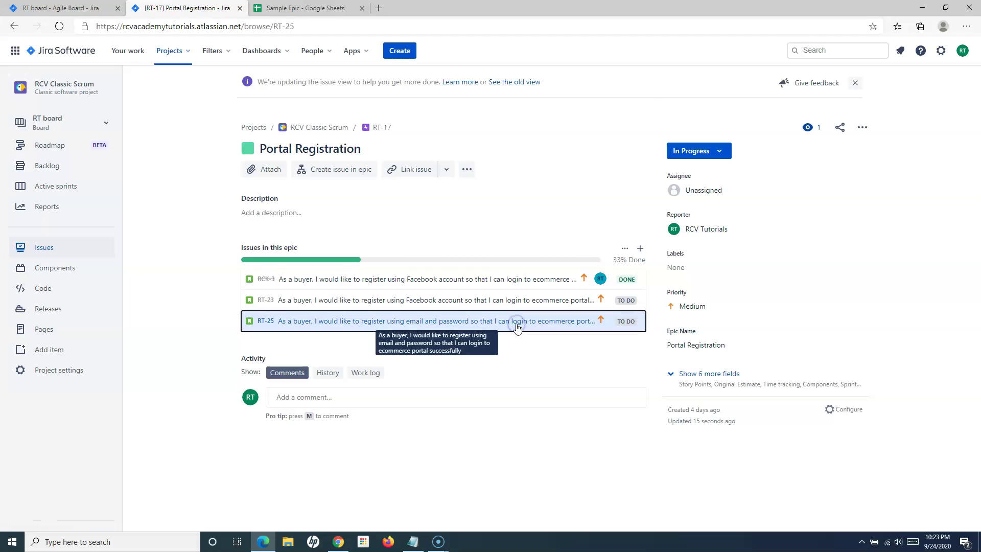
left_click(701, 151)
left_click(684, 229)
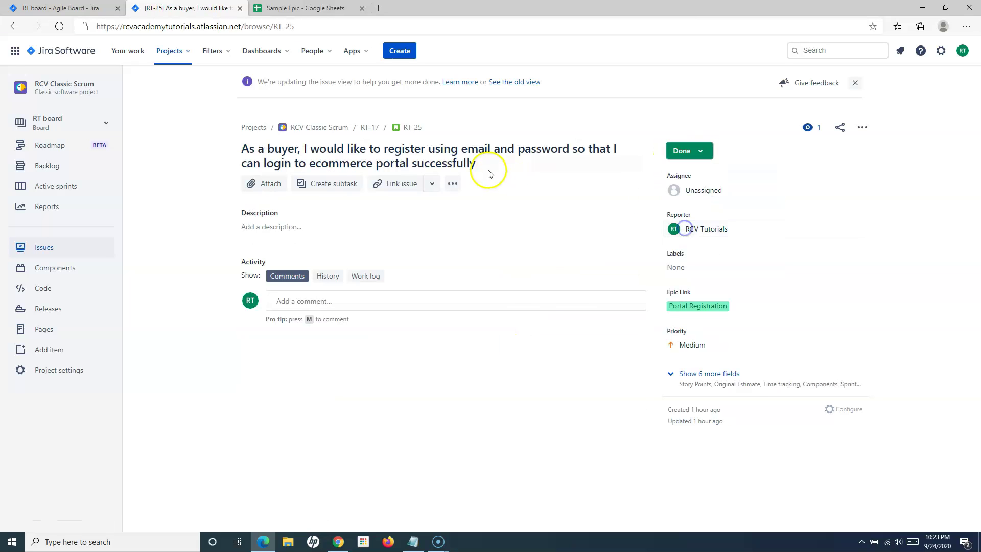
left_click(370, 127)
left_click(337, 26)
key("Return")
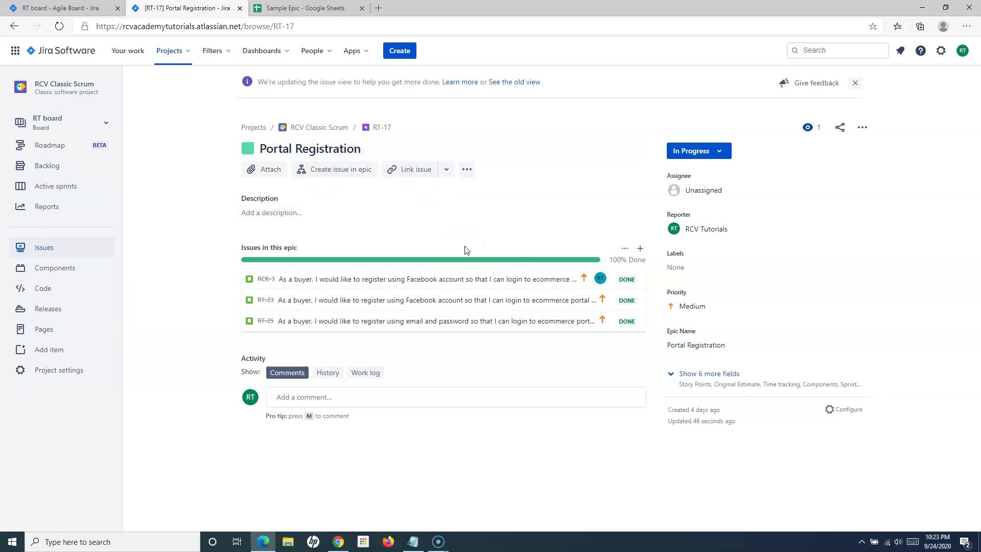
- Change the Portal Registration epic's status from In Progress to Done
left_click(721, 151)
left_click(679, 233)
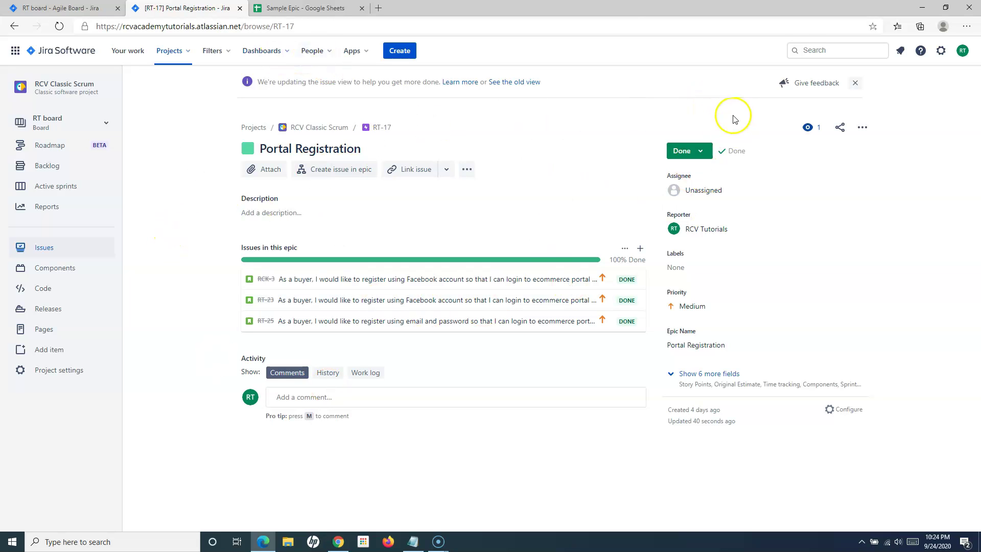
- Toggle the Portal Registration filter in the classic backlog, then view the project roadmap
left_click(64, 169)
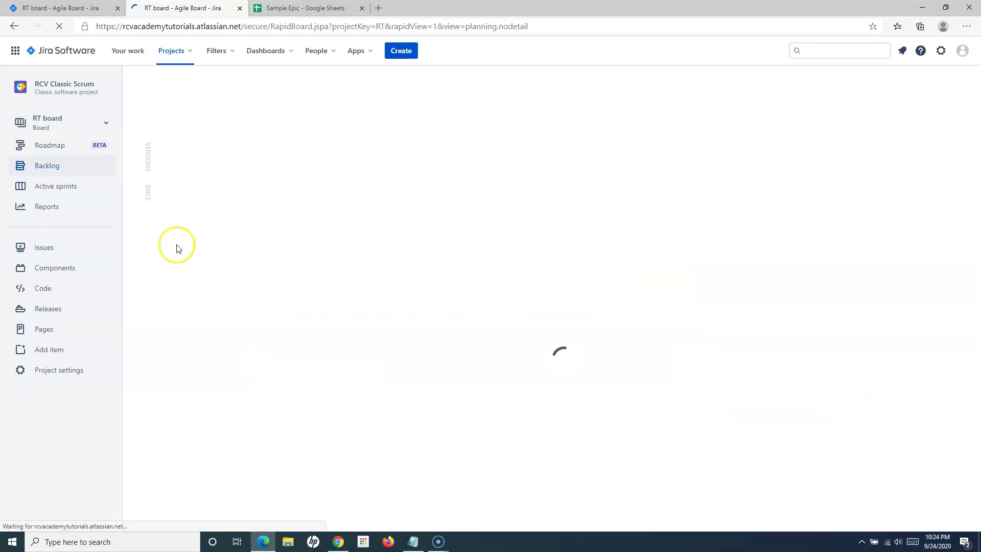
left_click(146, 200)
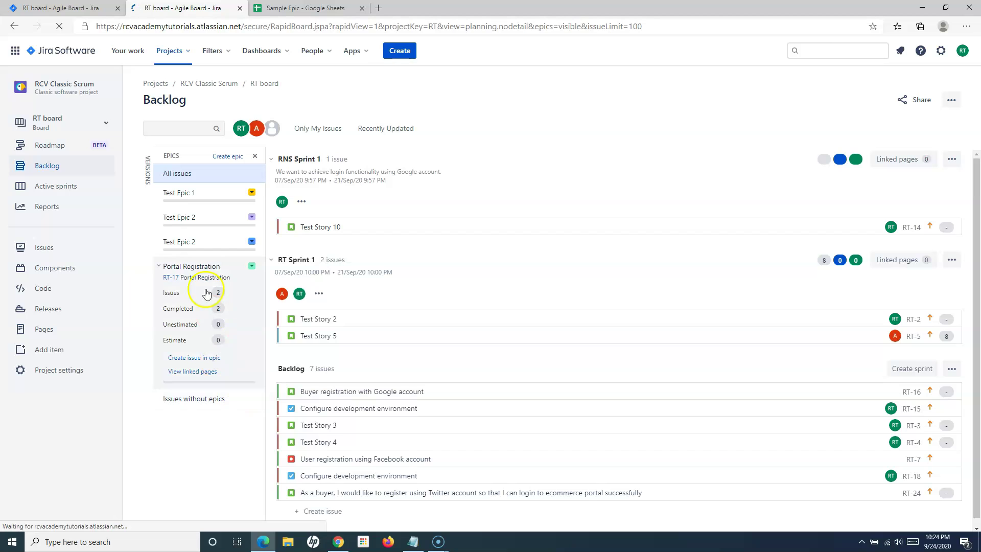
left_click(199, 266)
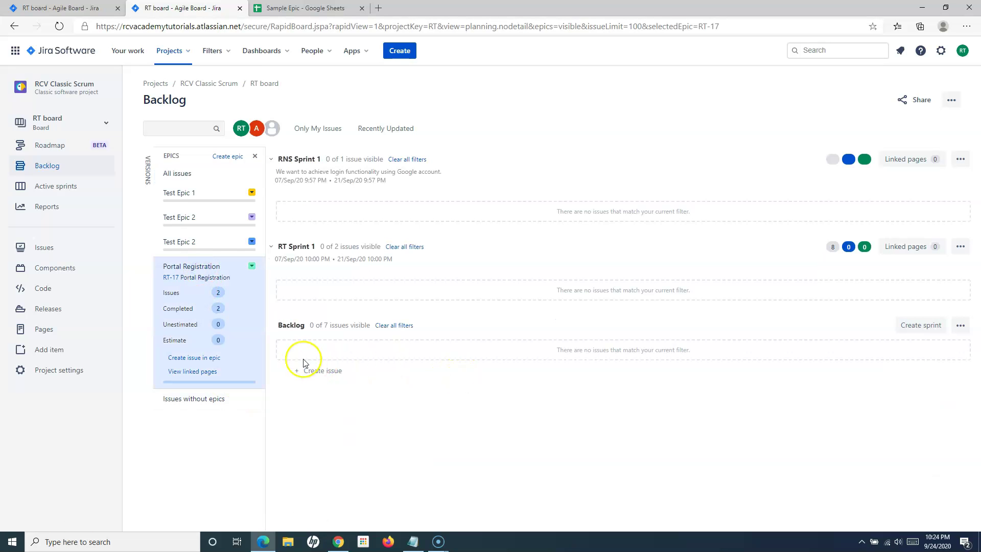
left_click(227, 304)
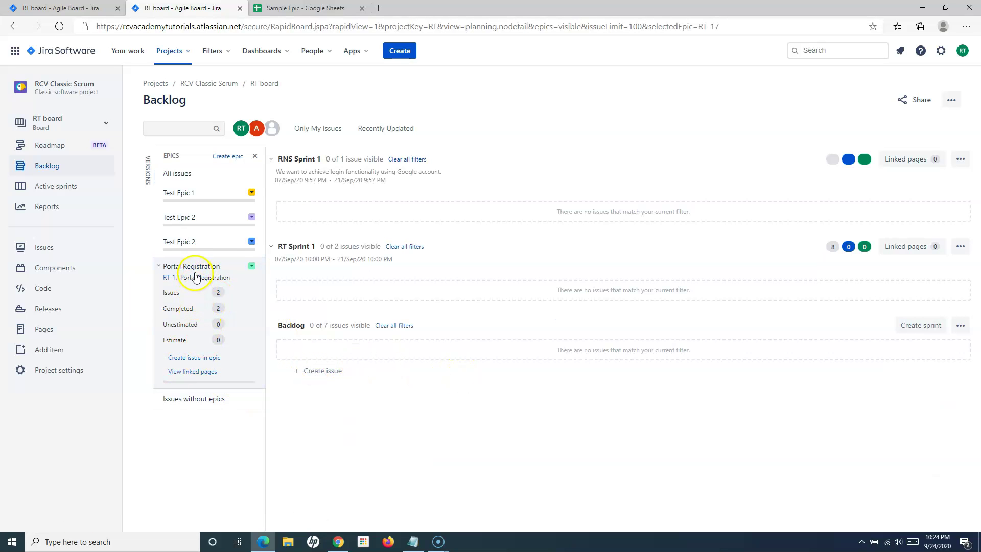
left_click(217, 286)
left_click(190, 292)
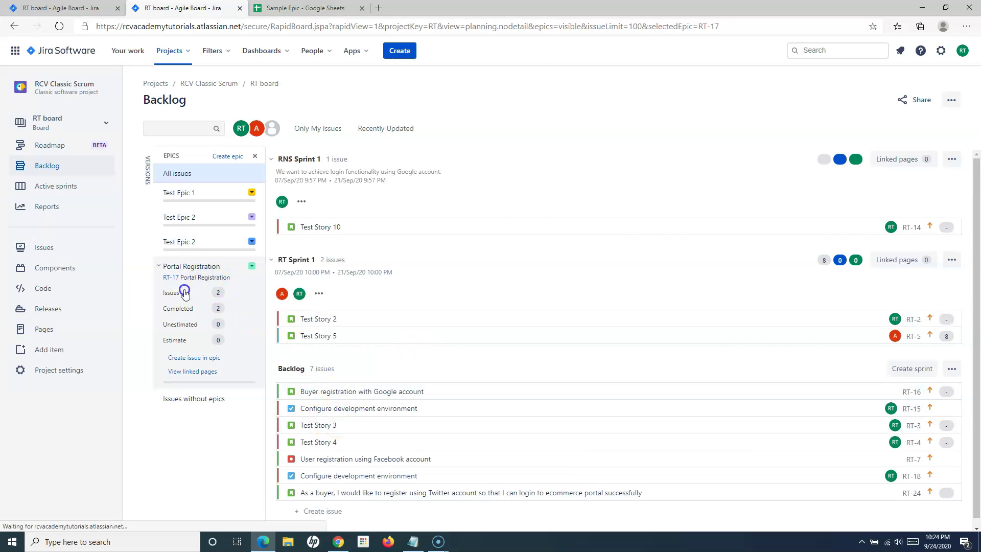
left_click(248, 293)
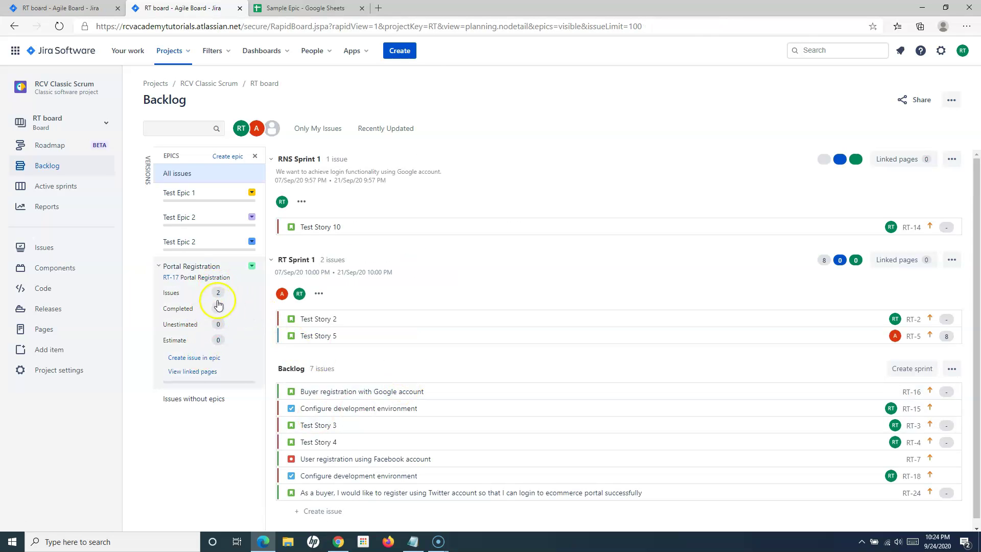
left_click(218, 304)
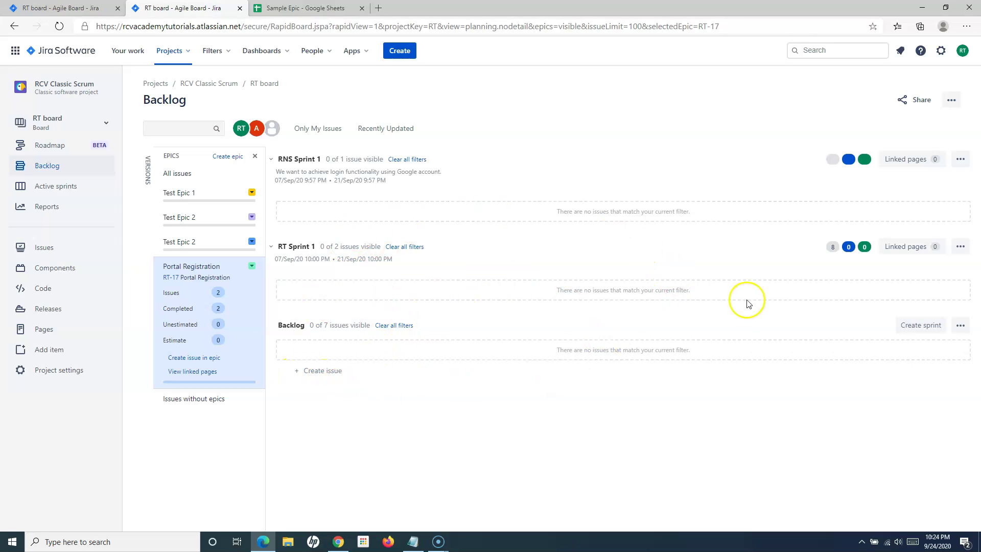
left_click(227, 276)
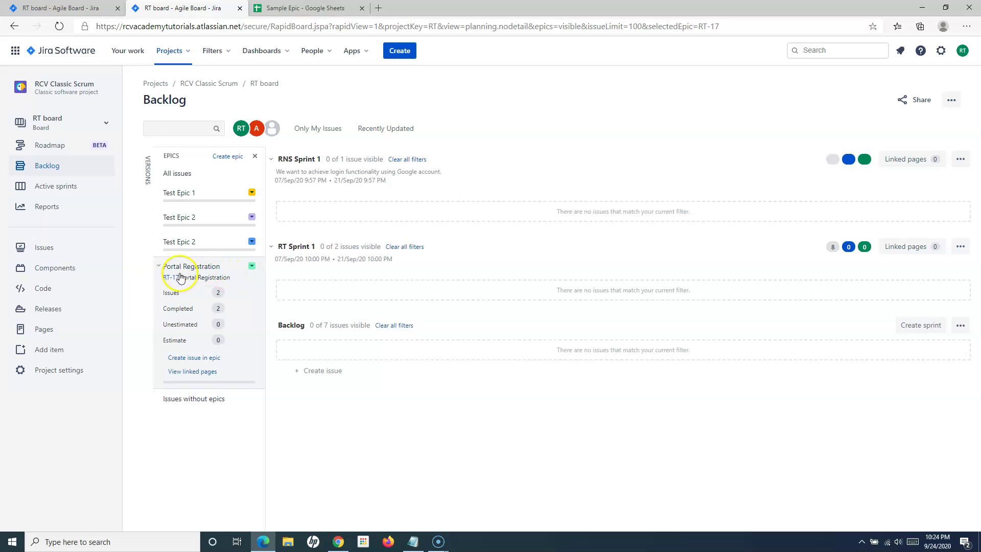
left_click(168, 264)
left_click(60, 146)
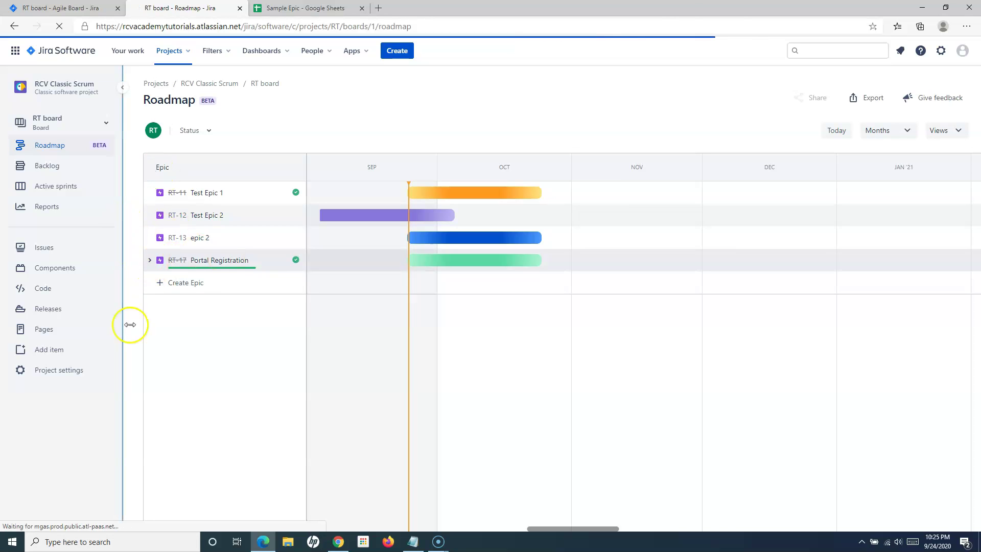
- Expand Portal Registration on the roadmap and confirm in its details that it is Done
left_click(150, 261)
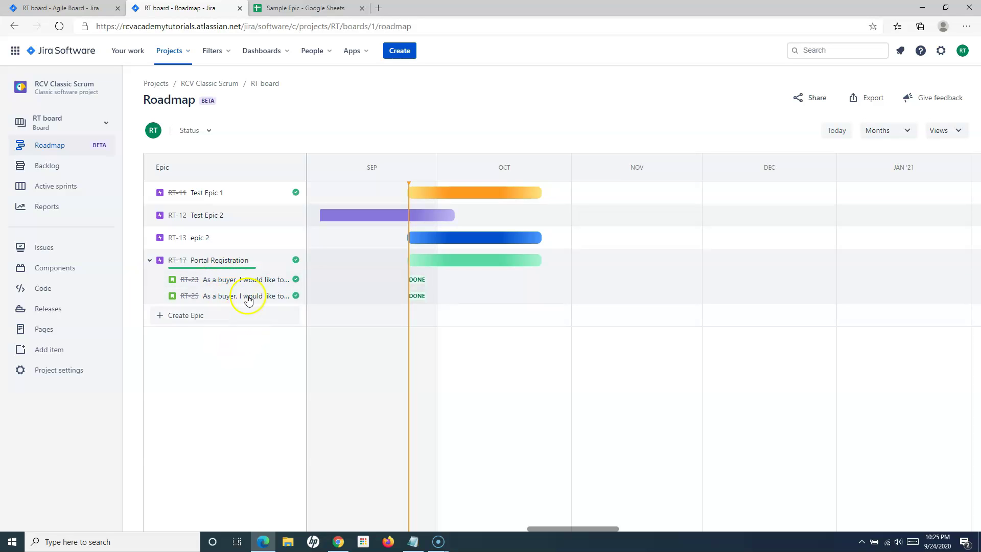
left_click(230, 263)
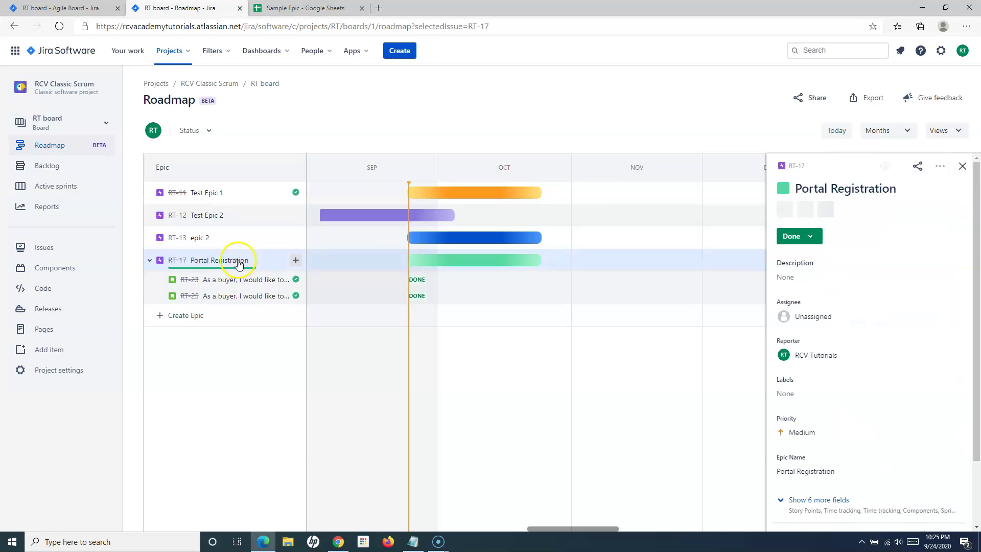
left_click(811, 237)
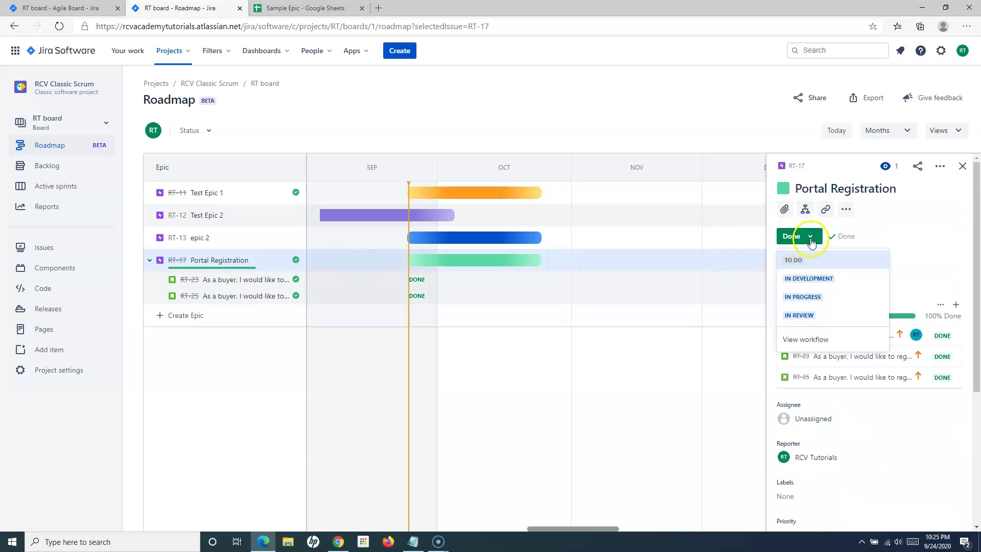
left_click(811, 239)
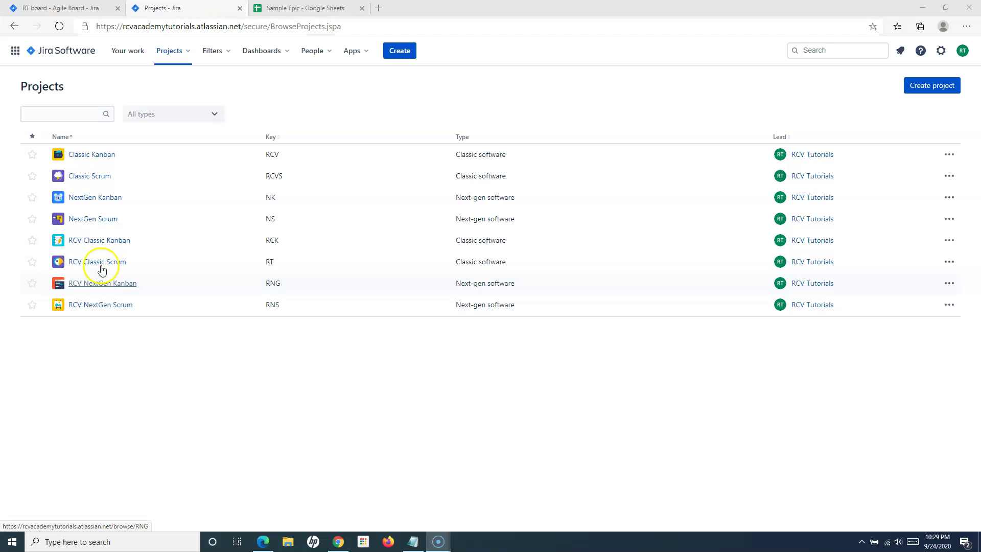
- Open the RCV NextGen Scrum roadmap and expand Portal Registration to show its two stories
left_click(99, 305)
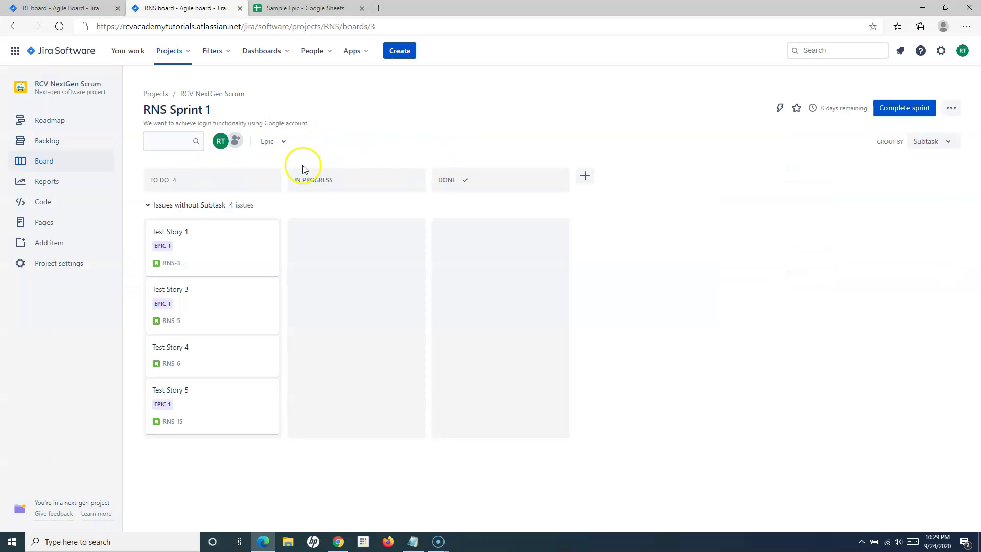
left_click(63, 126)
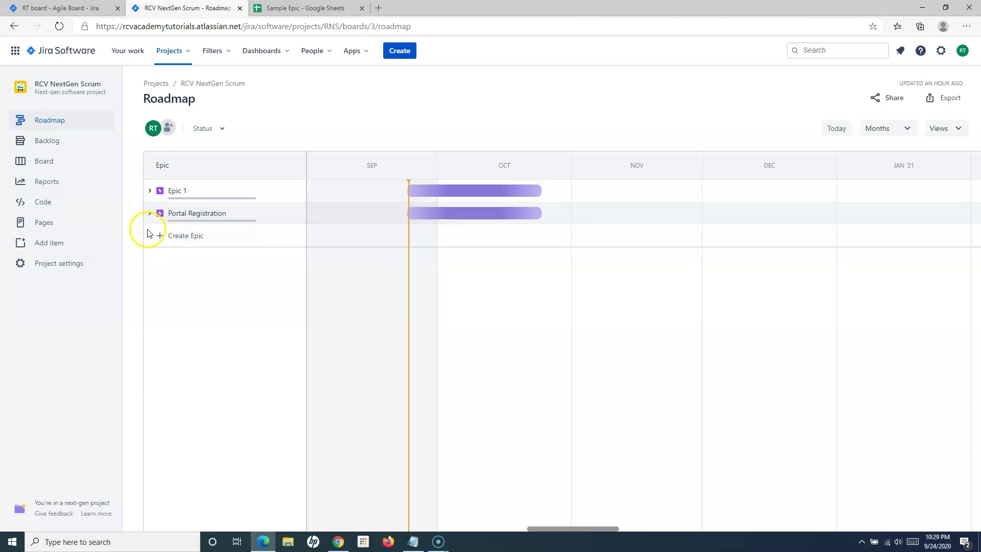
left_click(150, 214)
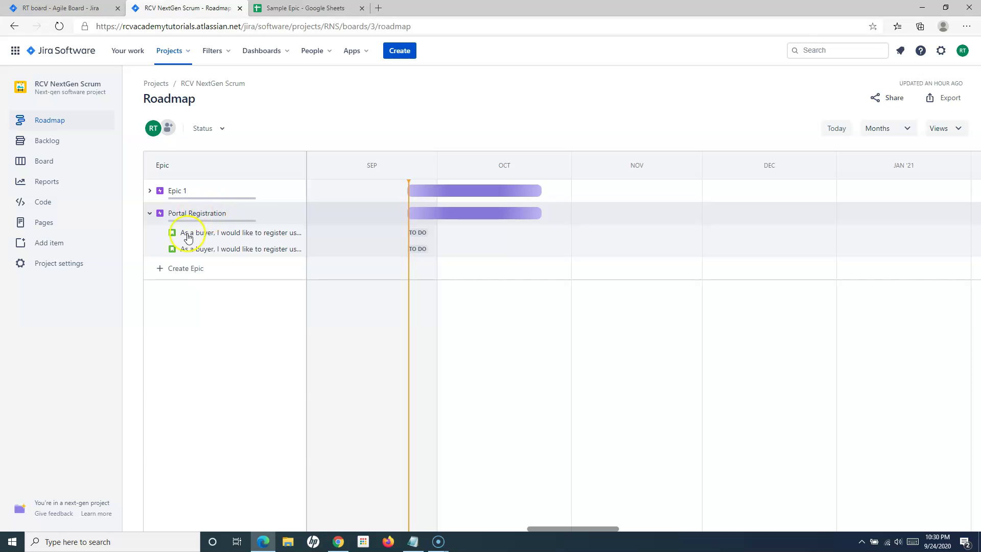
- Set next-gen stories RNS-17 and RNS-18 from To Do to Done
left_click(230, 237)
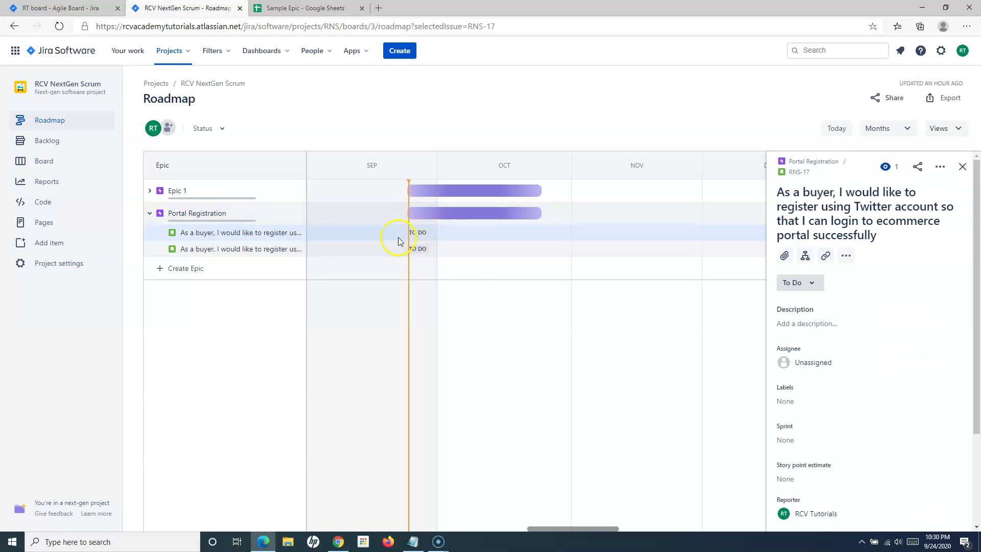
left_click(800, 282)
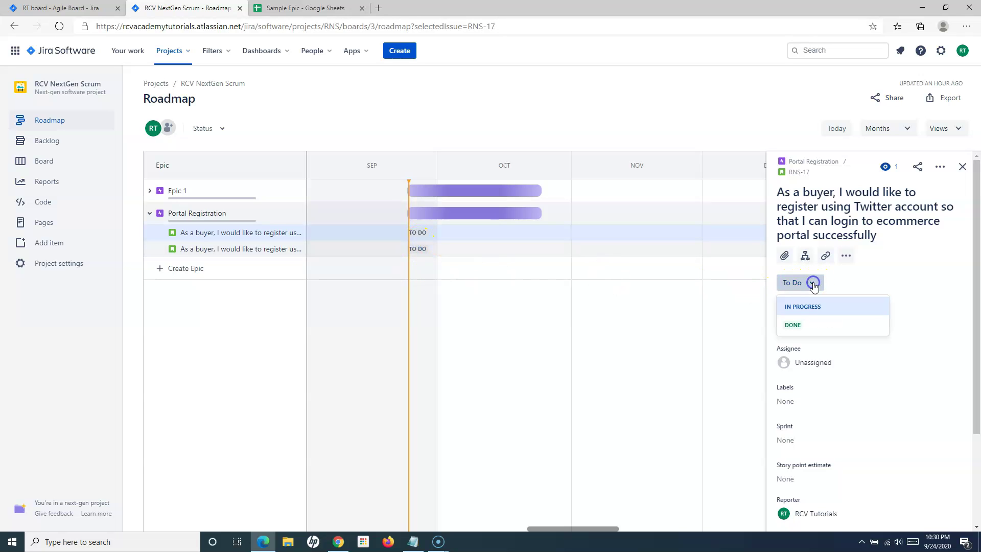
left_click(798, 325)
left_click(276, 249)
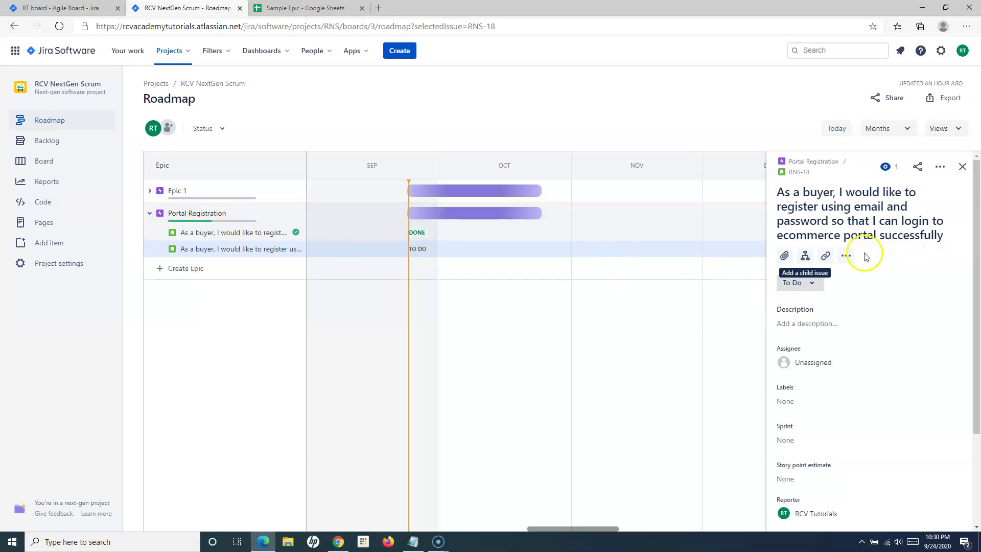
left_click(810, 282)
left_click(809, 324)
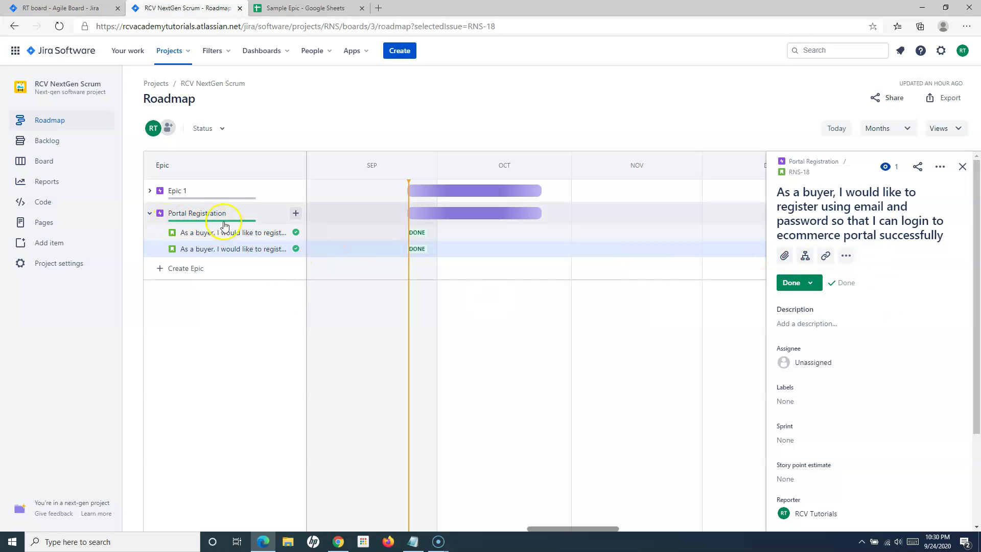
- Open epic RNS-16's details to confirm its child issues are 100% Done
mouse_move(256, 225)
left_click(214, 216)
left_click(189, 215)
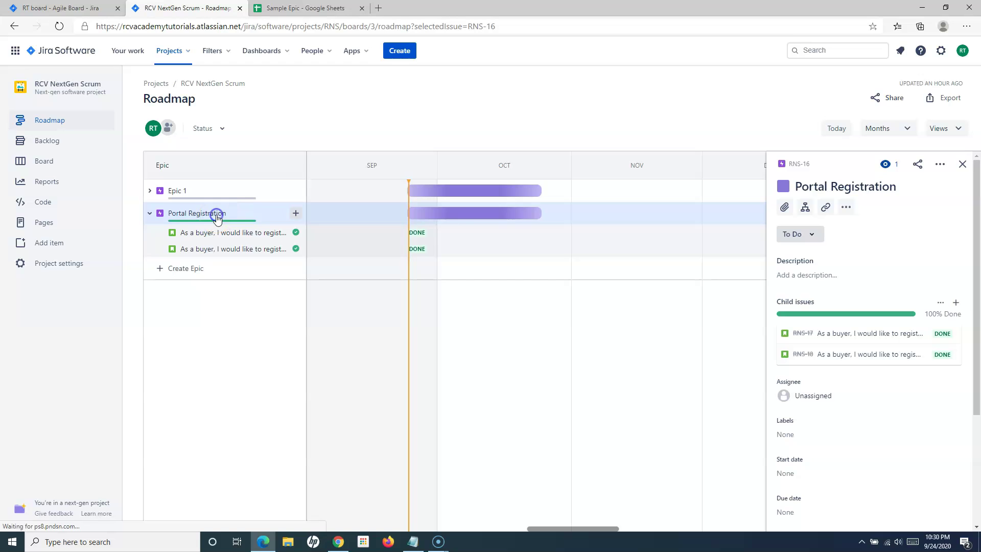
- Set the Portal Registration epic RNS-16 to Done, then return to the NextGen backlog
left_click(817, 235)
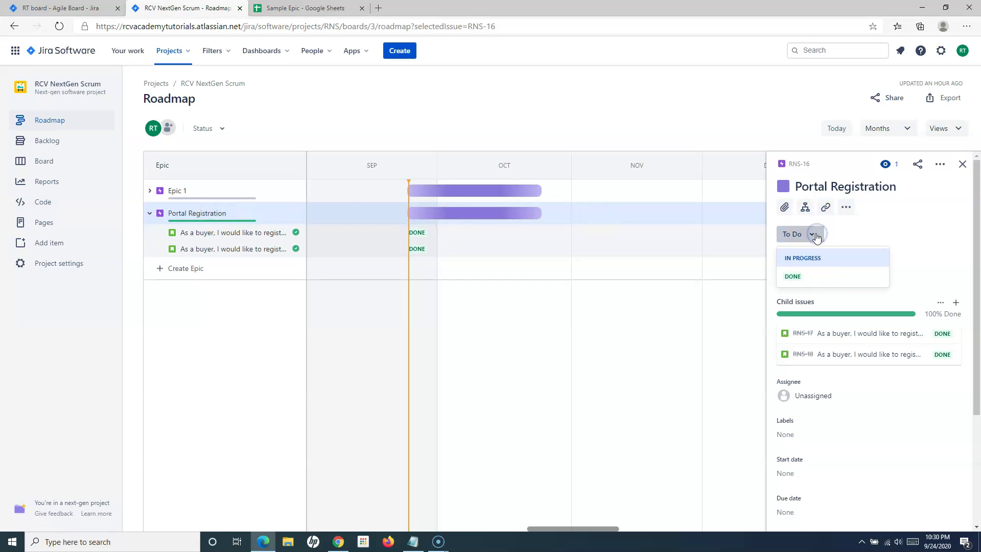
left_click(807, 284)
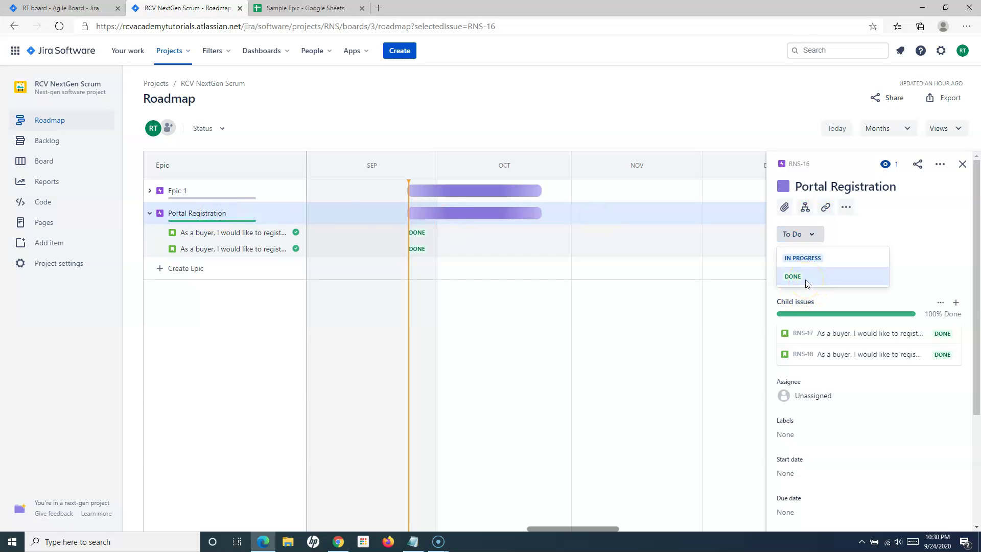
left_click(816, 234)
left_click(800, 284)
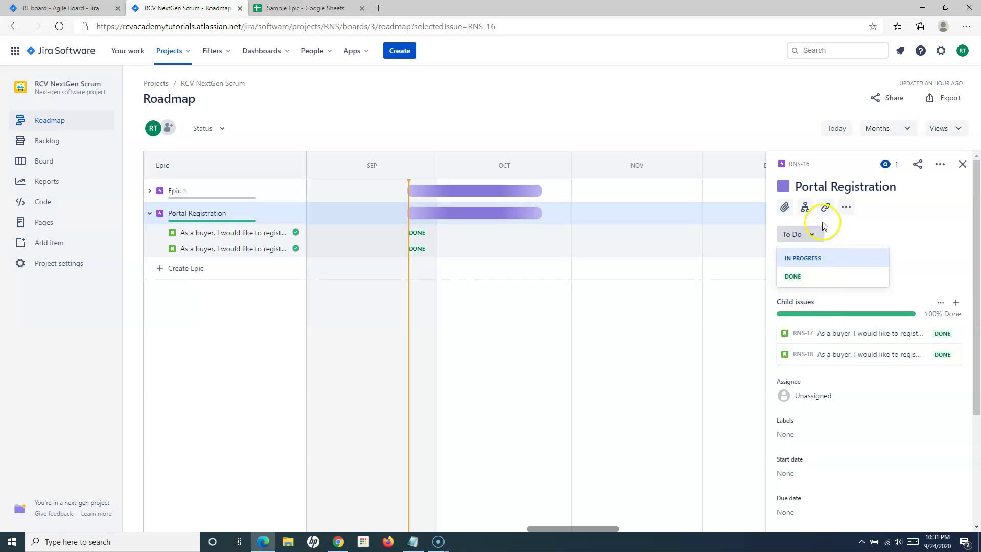
left_click(819, 283)
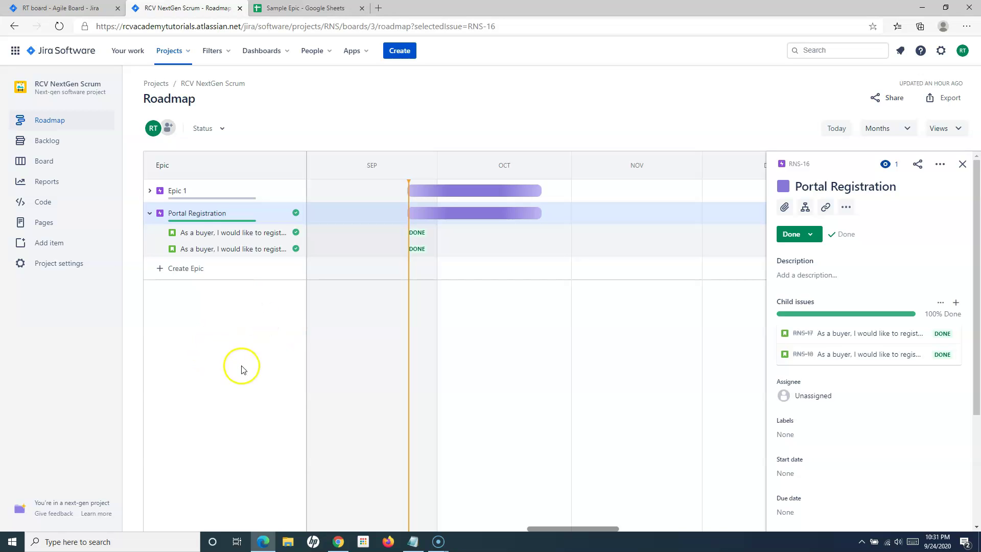
left_click(50, 146)
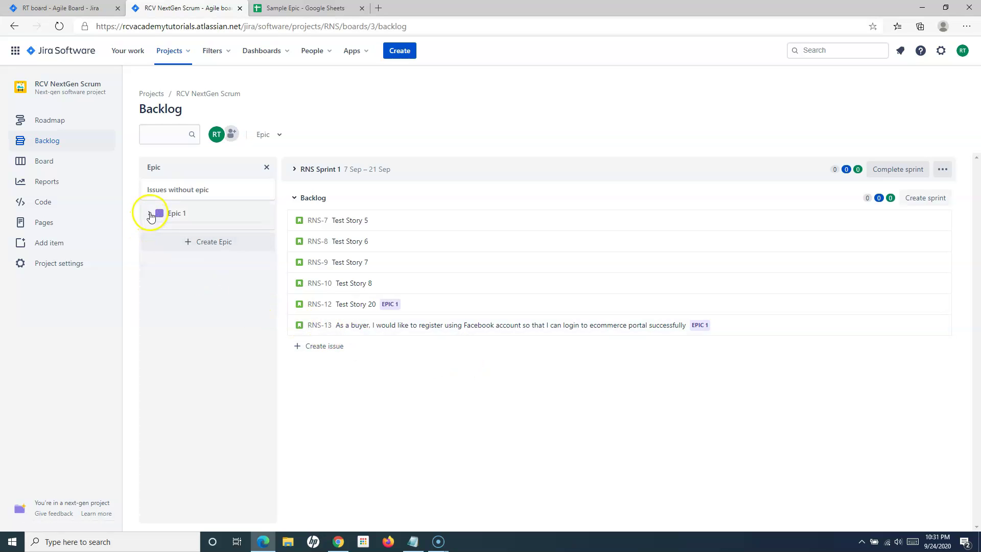
- Expand Epic 1 and filter the backlog to its two stories, RNS-12 and RNS-13
left_click(150, 213)
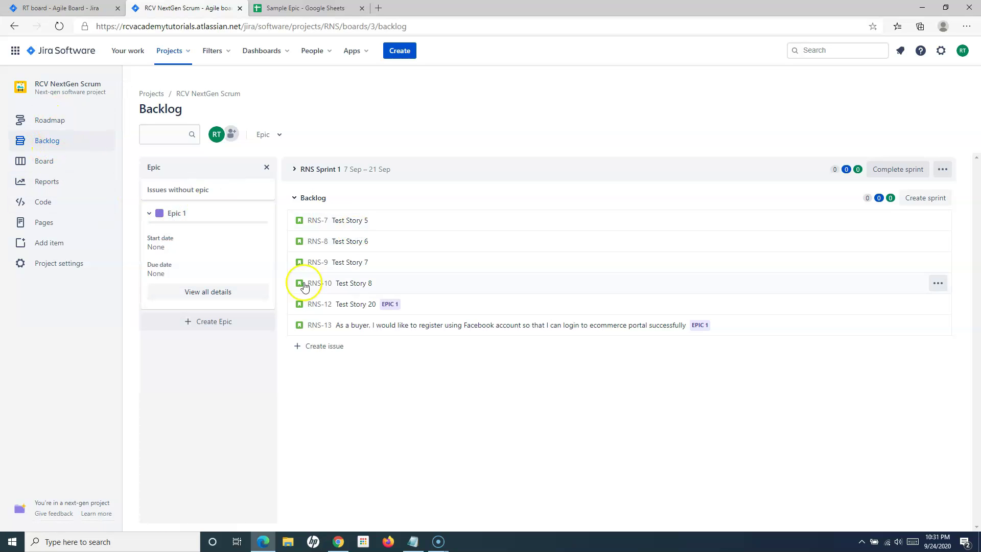
left_click(173, 214)
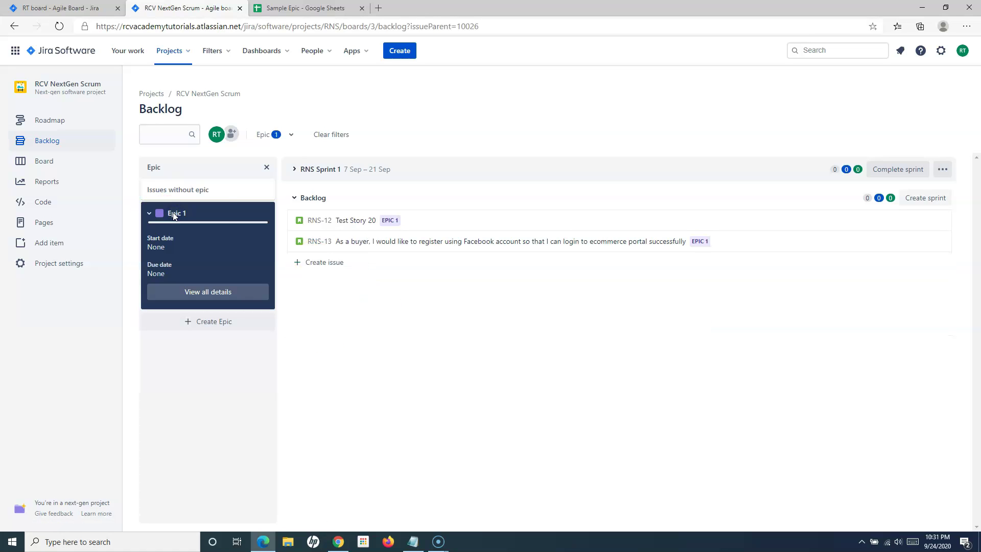